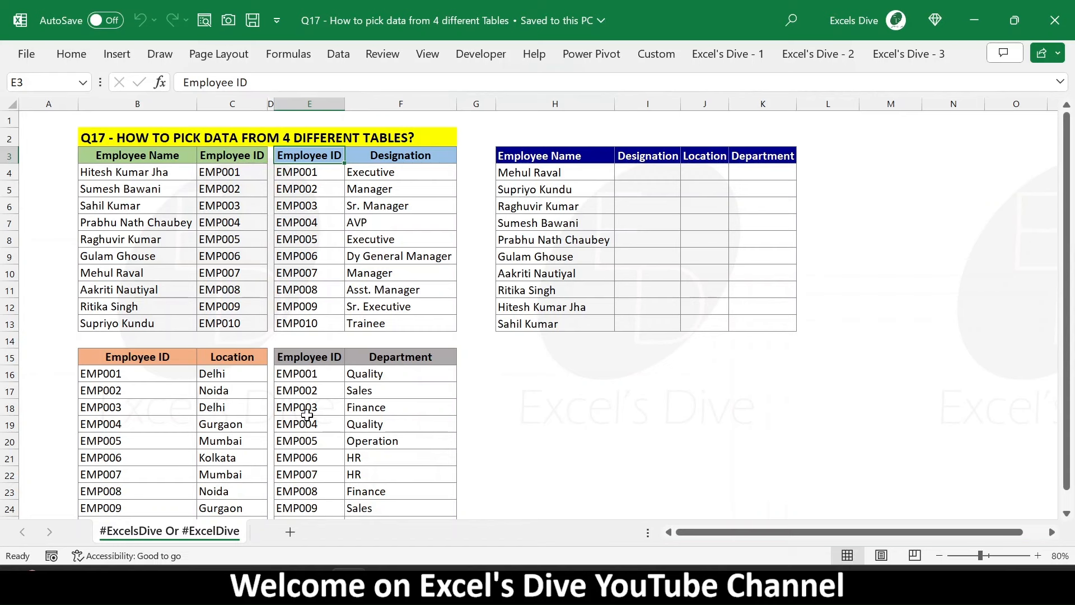
Define the workbook-scoped name Designation for the employee ID and designation data in E4:F13
click(561, 208)
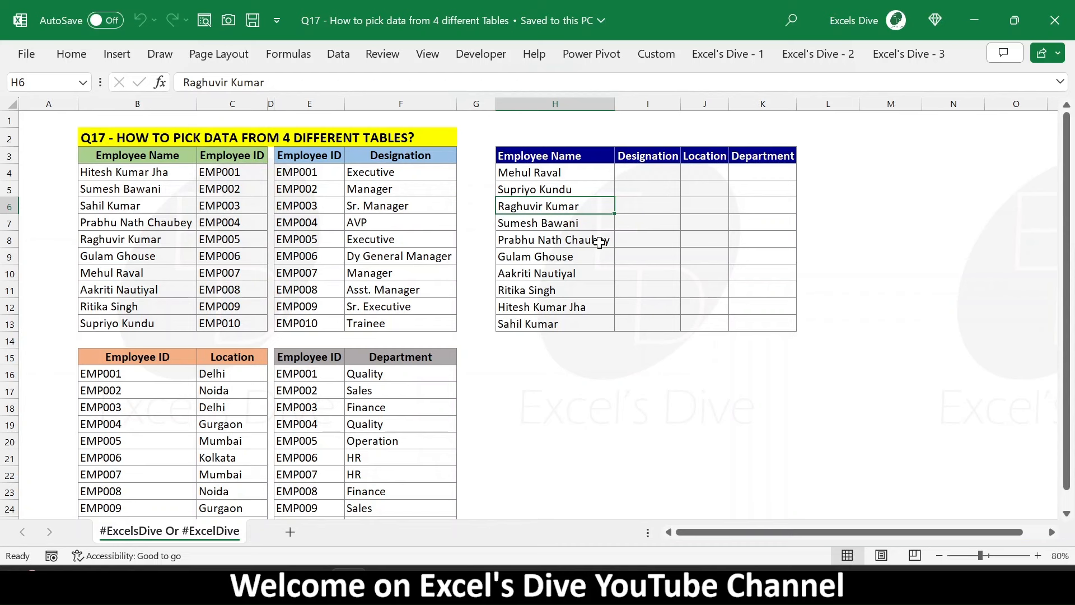
click(298, 172)
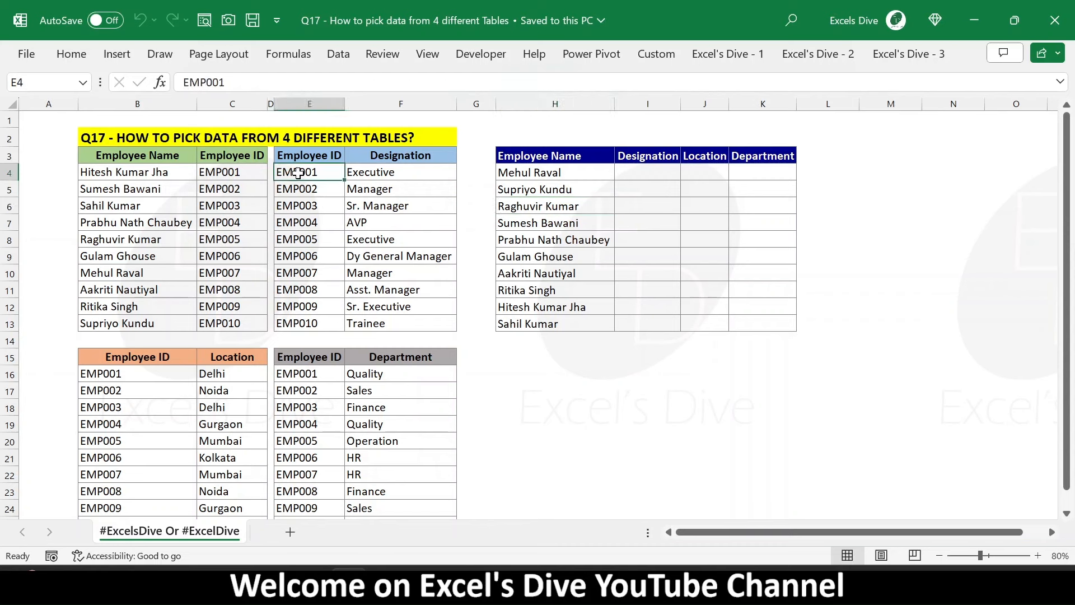
drag(298, 172, 401, 289)
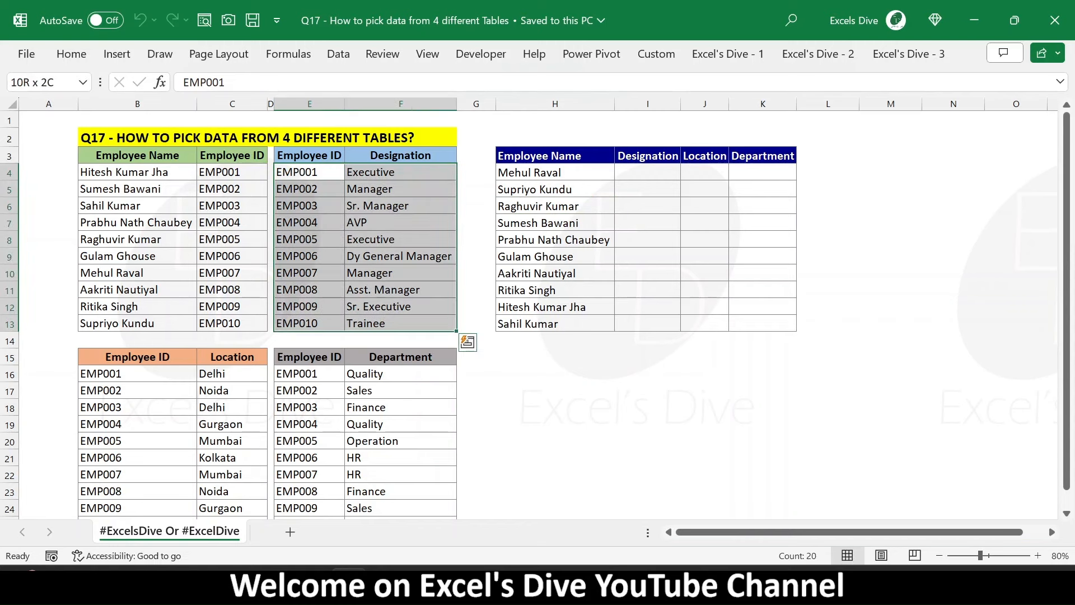
click(273, 56)
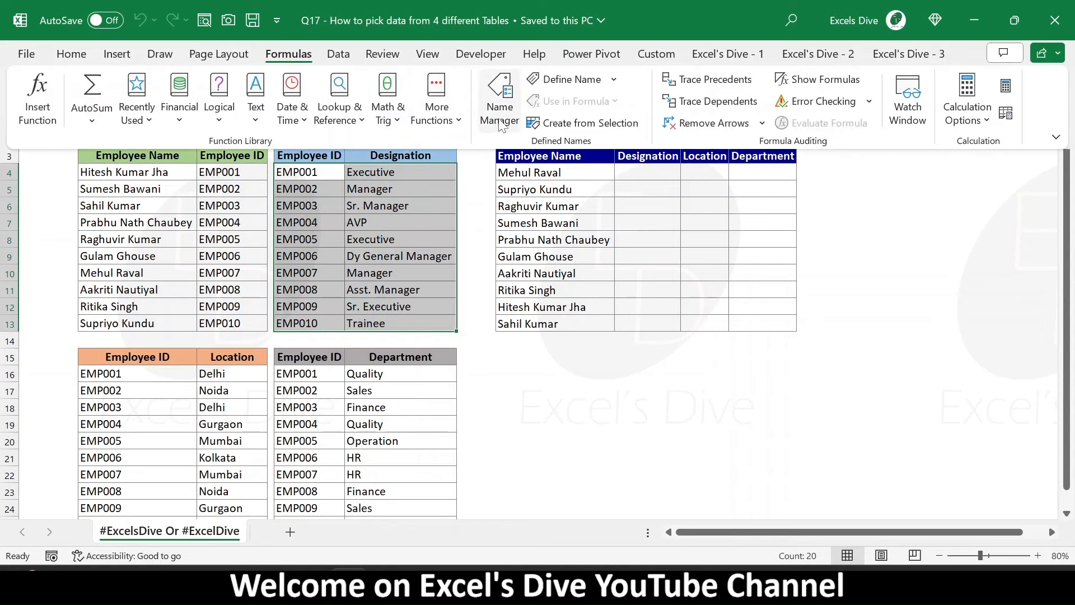
click(500, 125)
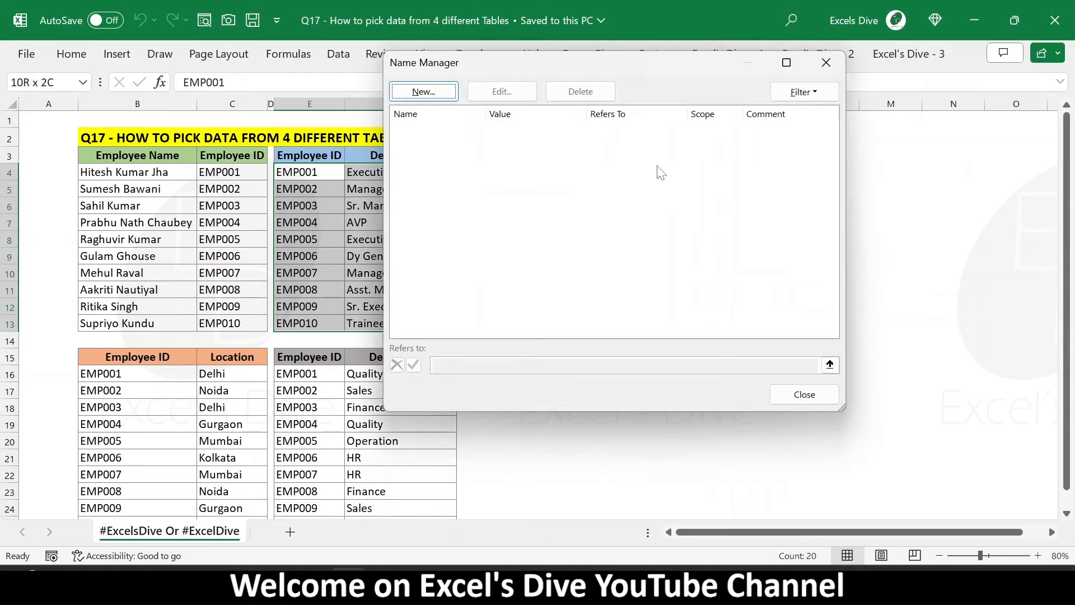
click(420, 95)
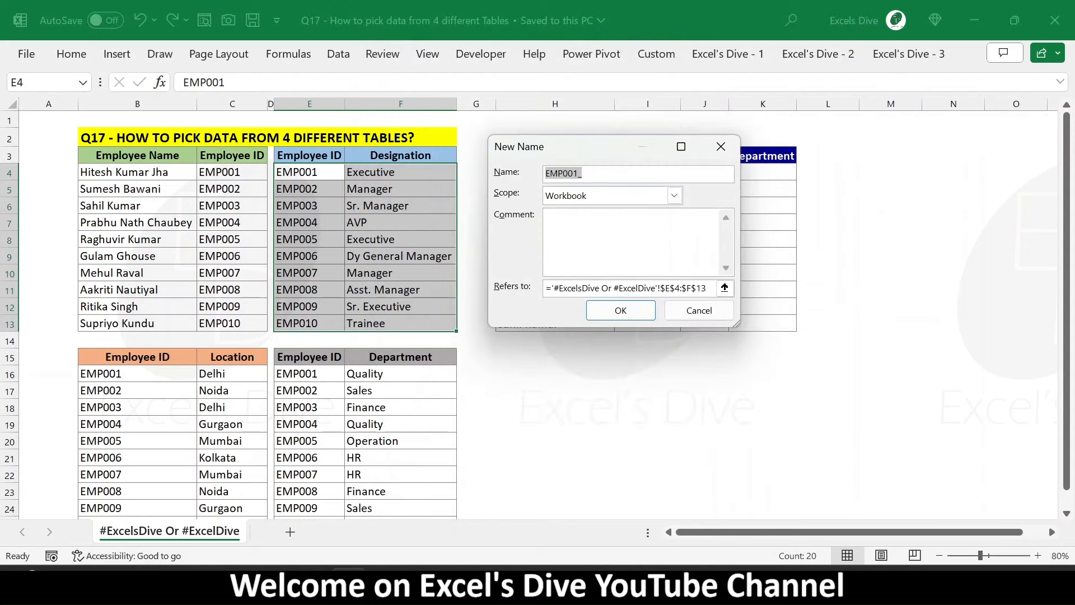
text(Designation)
key(BackSpace)
key(BackSpace)
key(BackSpace)
key(BackSpace)
text(tion)
click(621, 314)
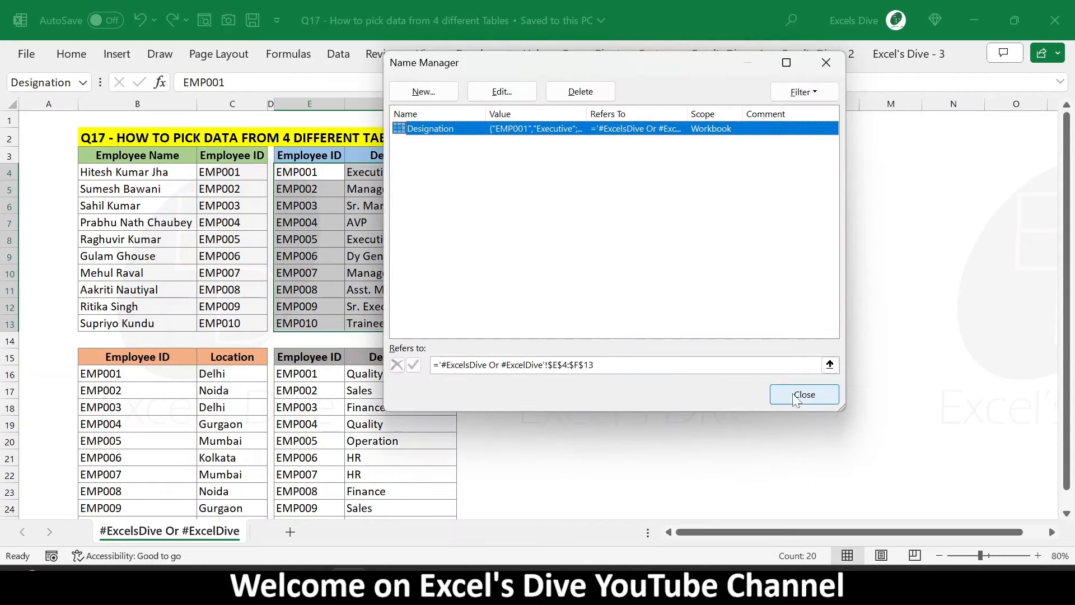
click(796, 396)
Reselect the range E4:F13 to check the name assigned to it
click(267, 230)
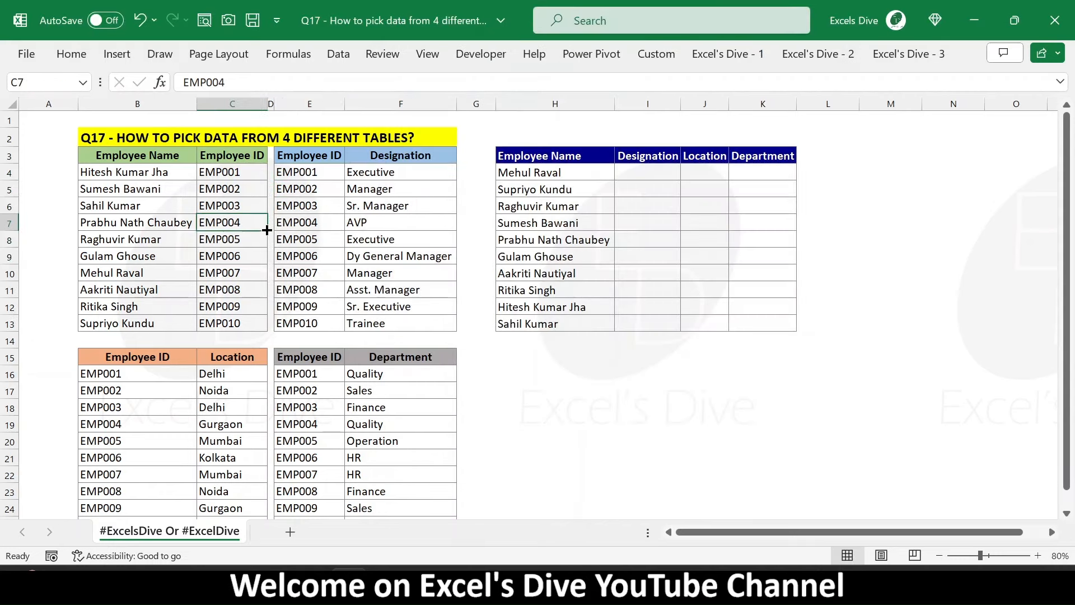
key(Left)
key(Left)
key(Right)
key(Right)
key(Right)
key(Right)
key(ctrl+Up)
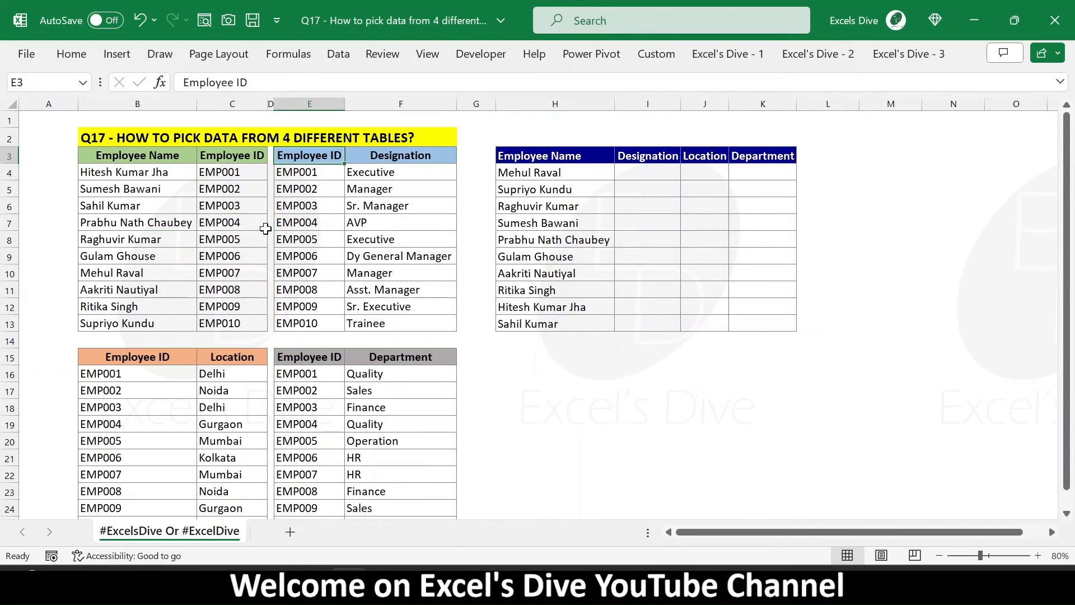
key(Down)
key(ctrl+shift+Down)
key(ctrl+shift+Right)
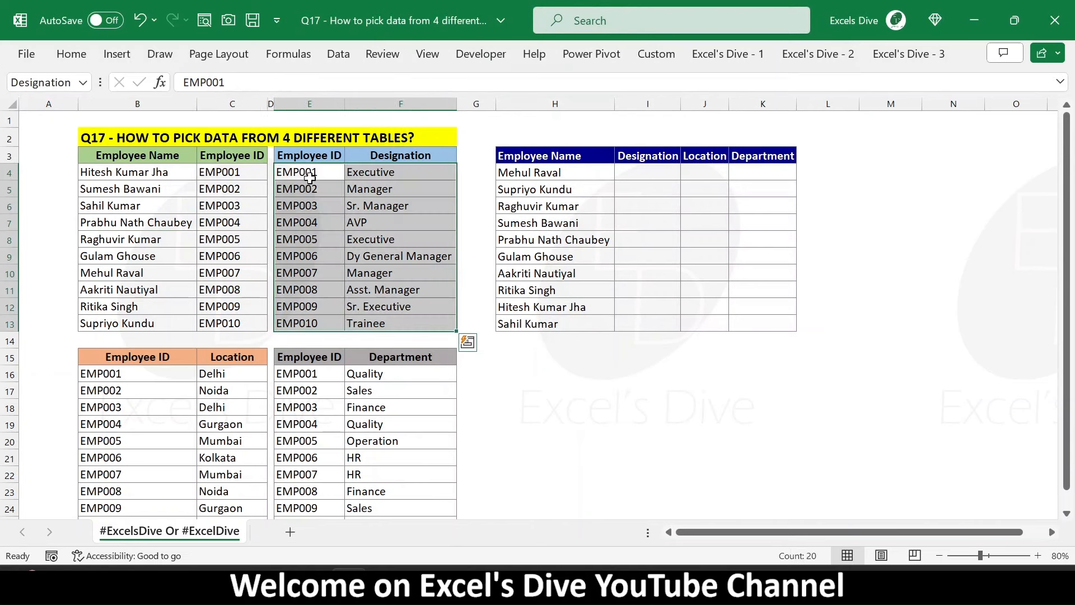
Name the employee ID and department data in E16:F25 Department
click(350, 376)
key(Left)
key(ctrl+shift+Right)
key(ctrl+shift+Down)
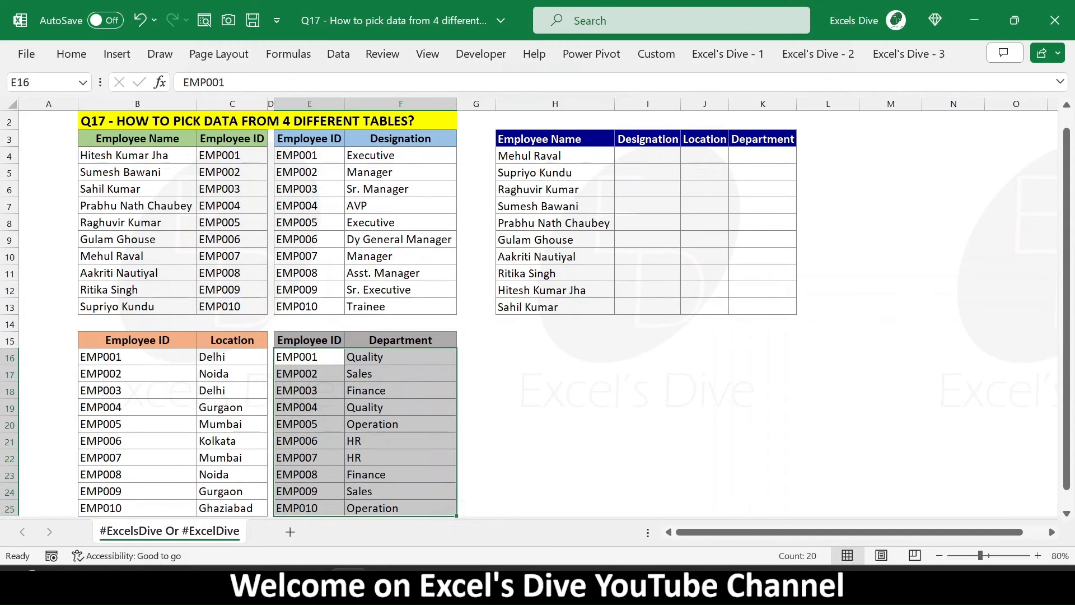
click(33, 82)
text(Department)
key(Return)
Name the employee ID and location data in B16:C25 Location
key(Left)
key(Left)
key(Left)
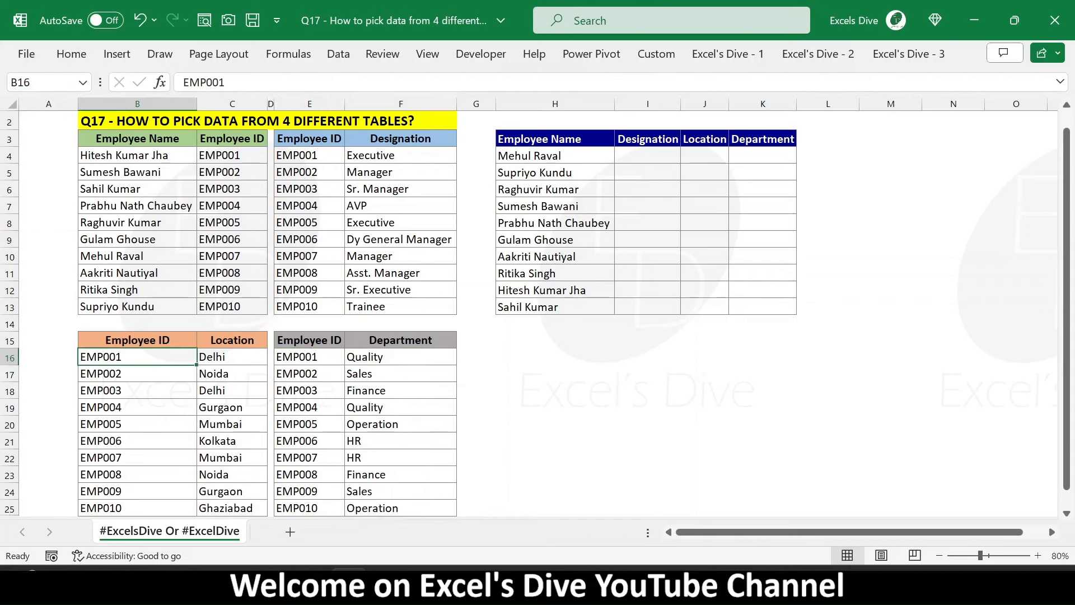
key(Right)
key(Left)
key(ctrl+shift+Right)
key(ctrl+shift+Down)
key(alt+F3)
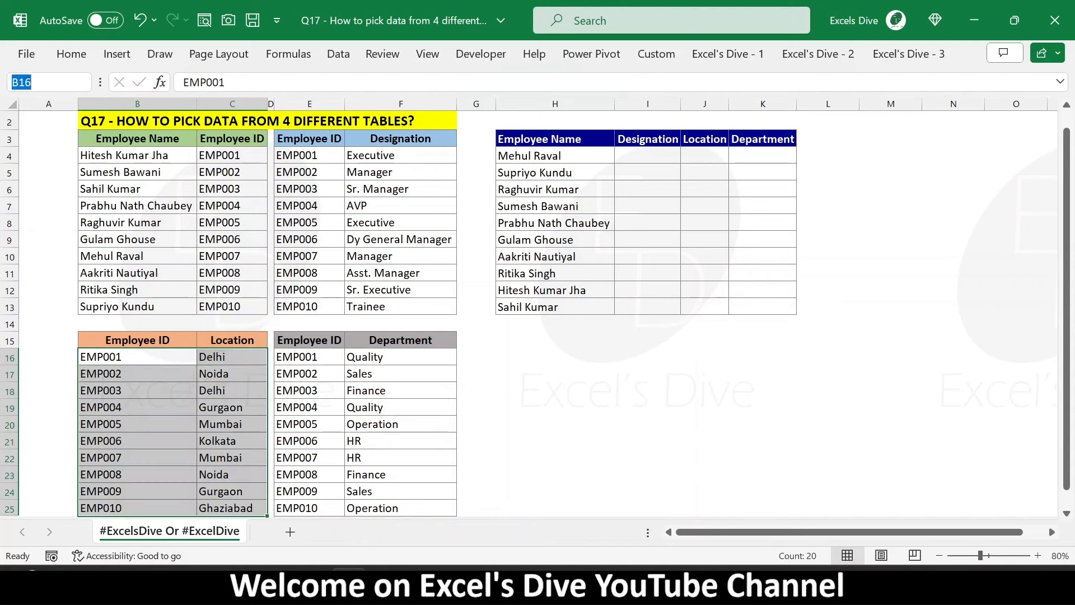
text(Location)
key(Return)
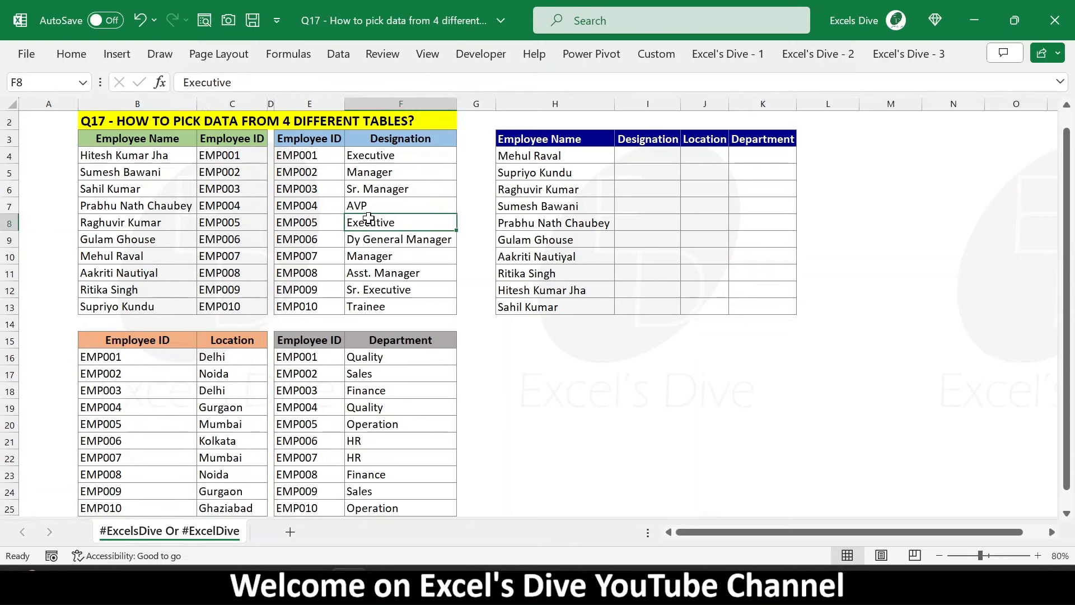
click(368, 220)
key(ctrl+Up)
scroll(359, 188, up, 1)
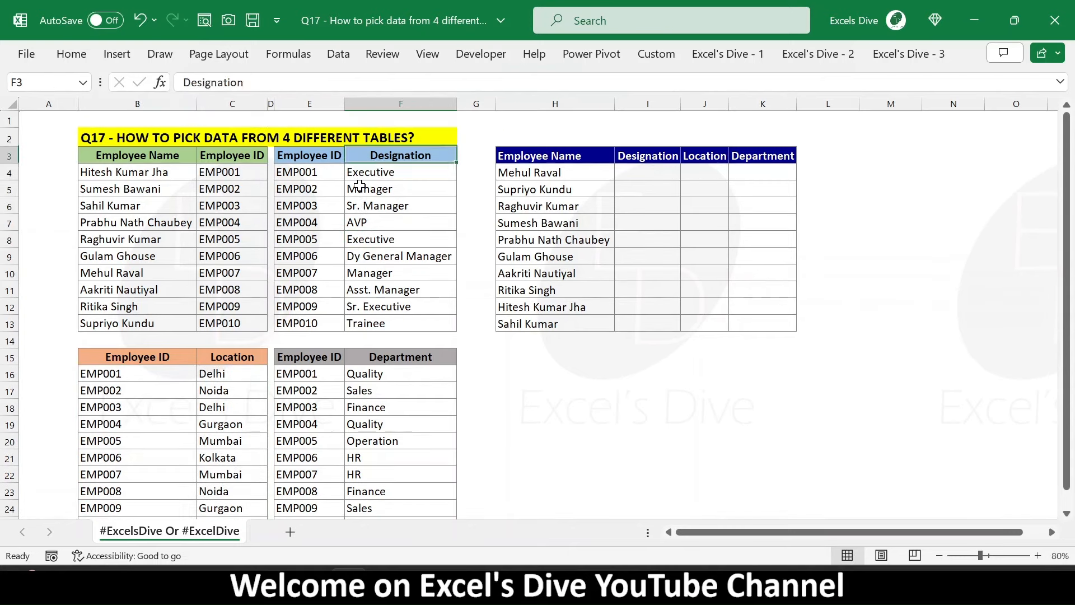
key(Down)
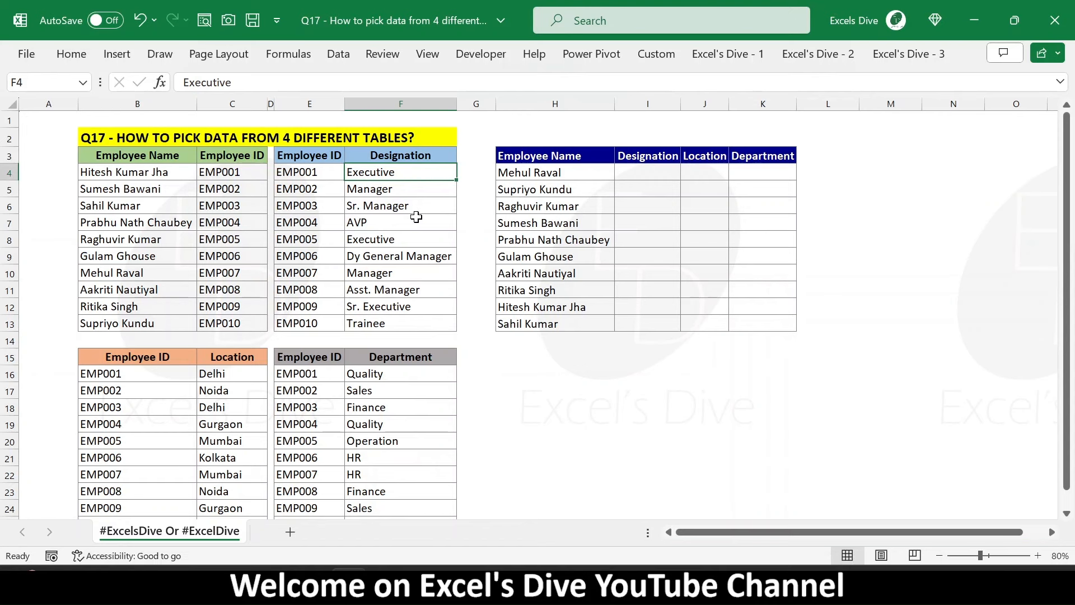
Enter =VLOOKUP(H4,$B$4:$C$13,2,0) in I4 to look up the first employee's ID
click(626, 178)
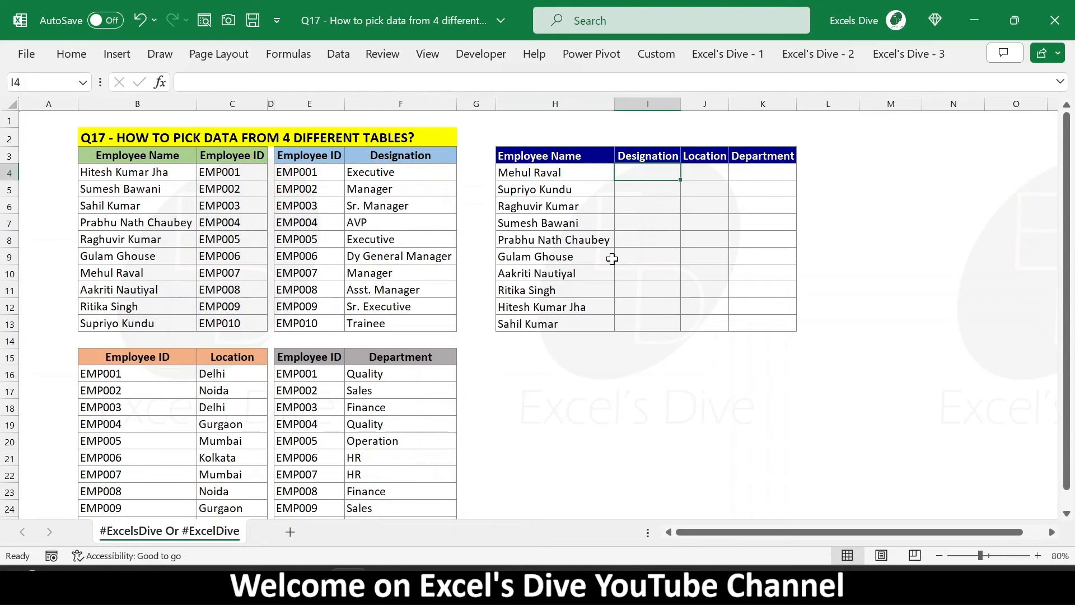
text(=vl)
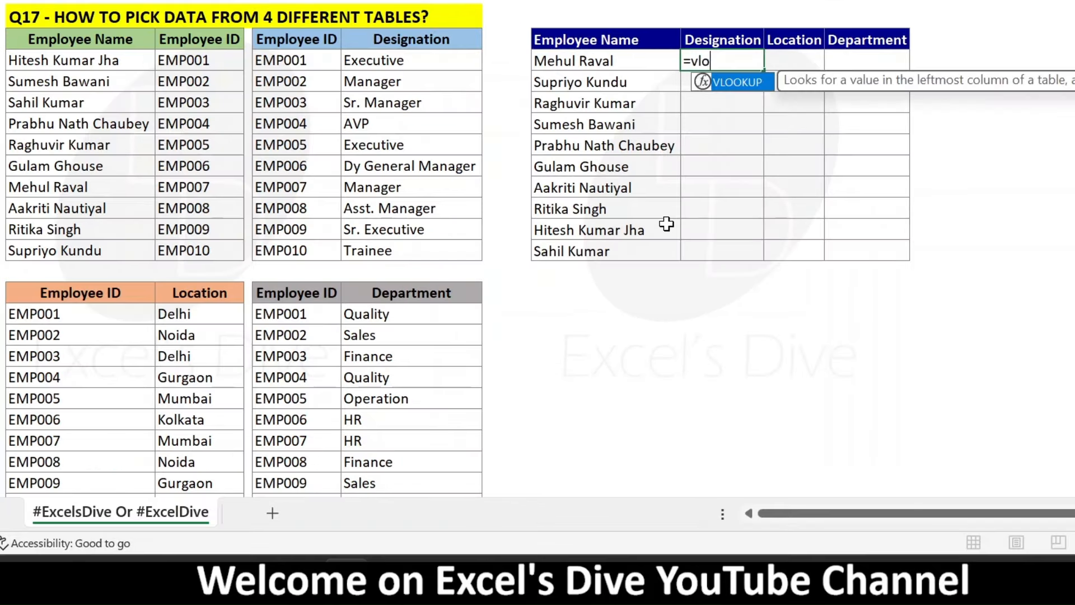
text(o)
key(Tab)
key(Left)
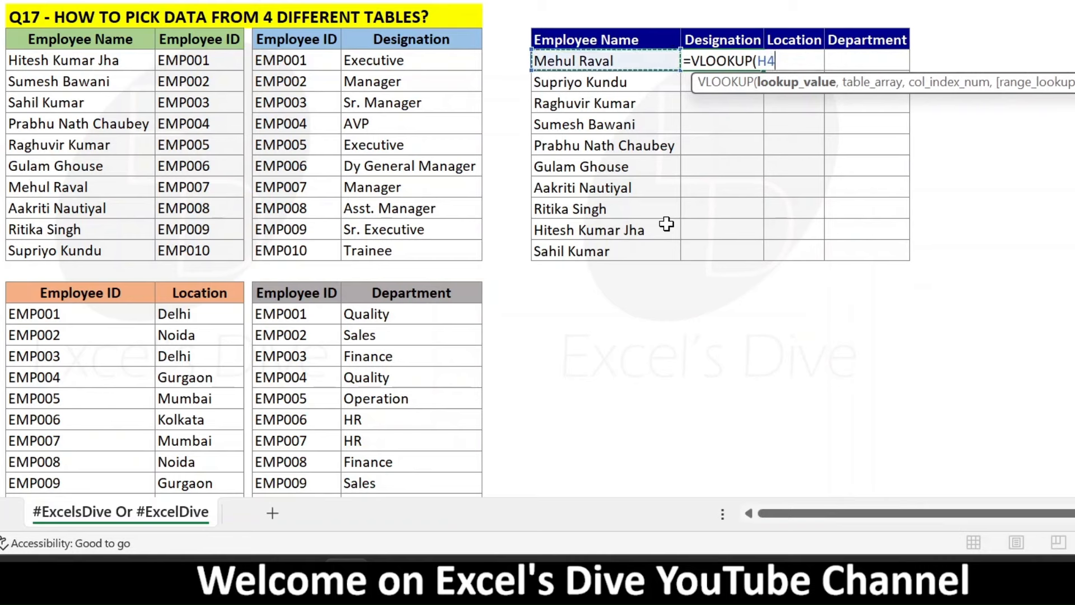
text(,)
key(Left)
key(Left)
key(Left)
key(Left)
key(Left)
key(Left)
key(shift+Right)
key(ctrl+shift+Down)
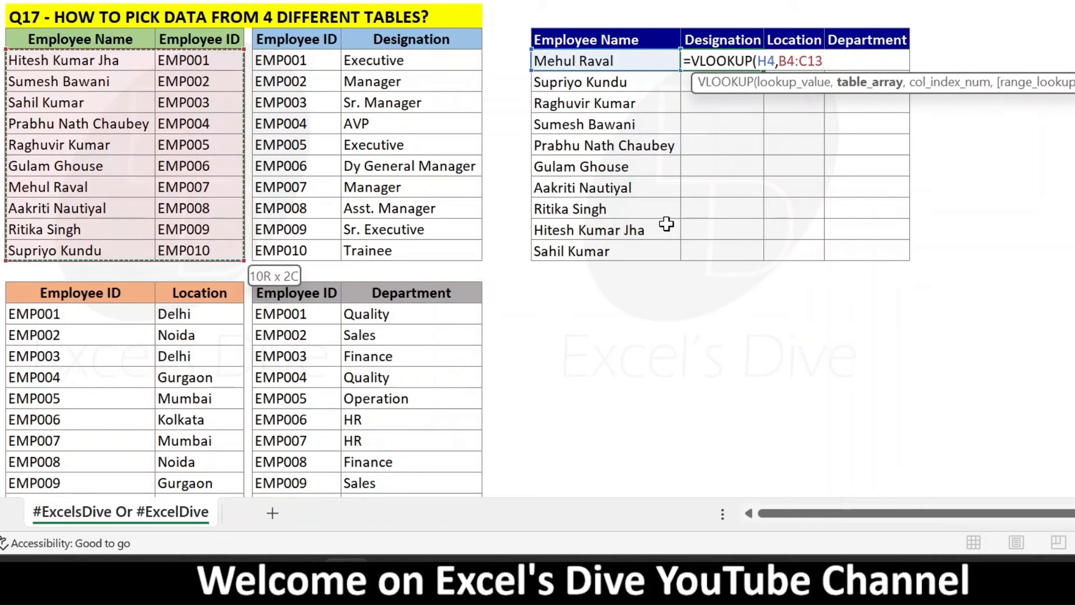
key(F4)
text(,2,0))
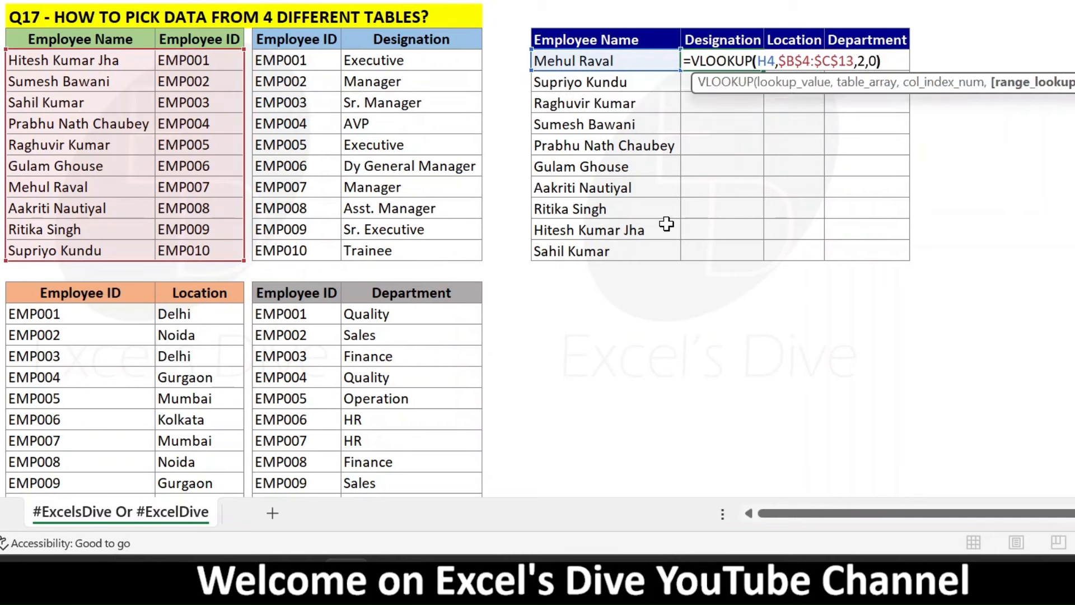
key(ctrl+Return)
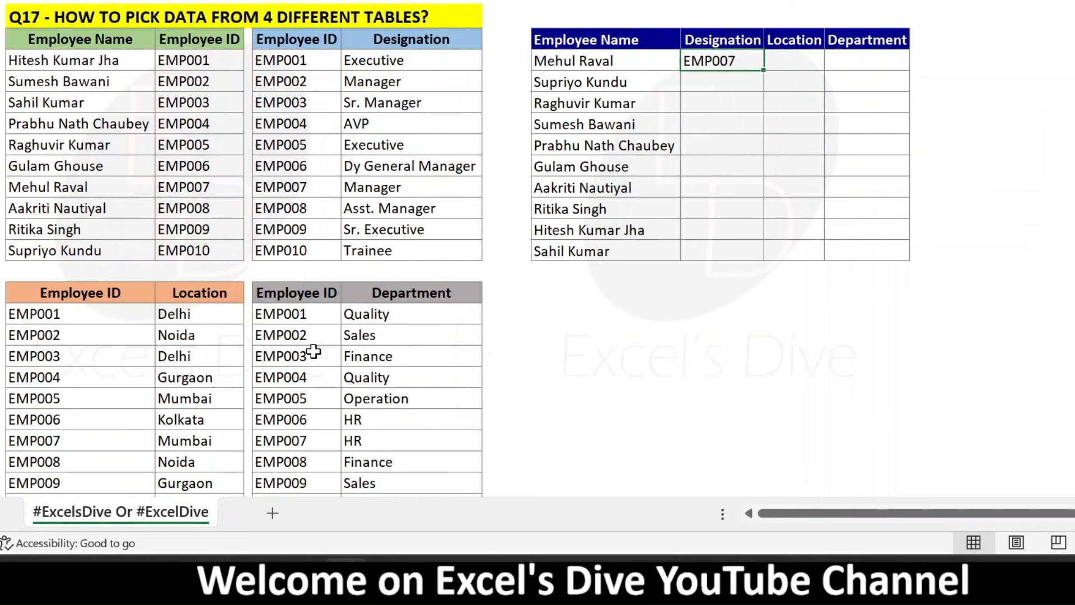
Wrap the formula in I4 in an outer VLOOKUP, using the existing lookup as its lookup value
key(F2)
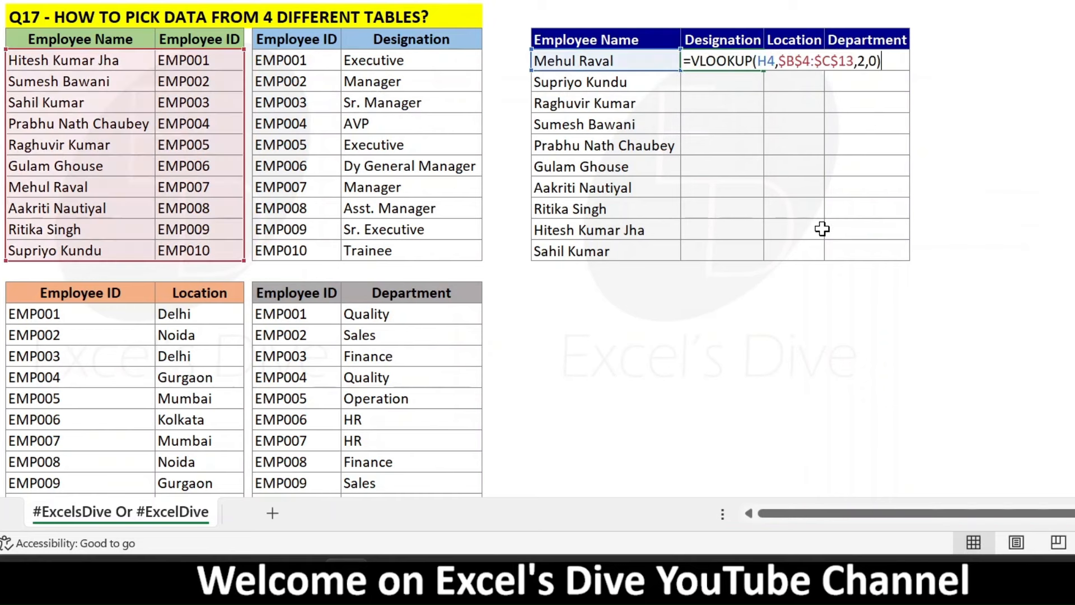
key(Home)
key(Right)
text(VLOOKUP()
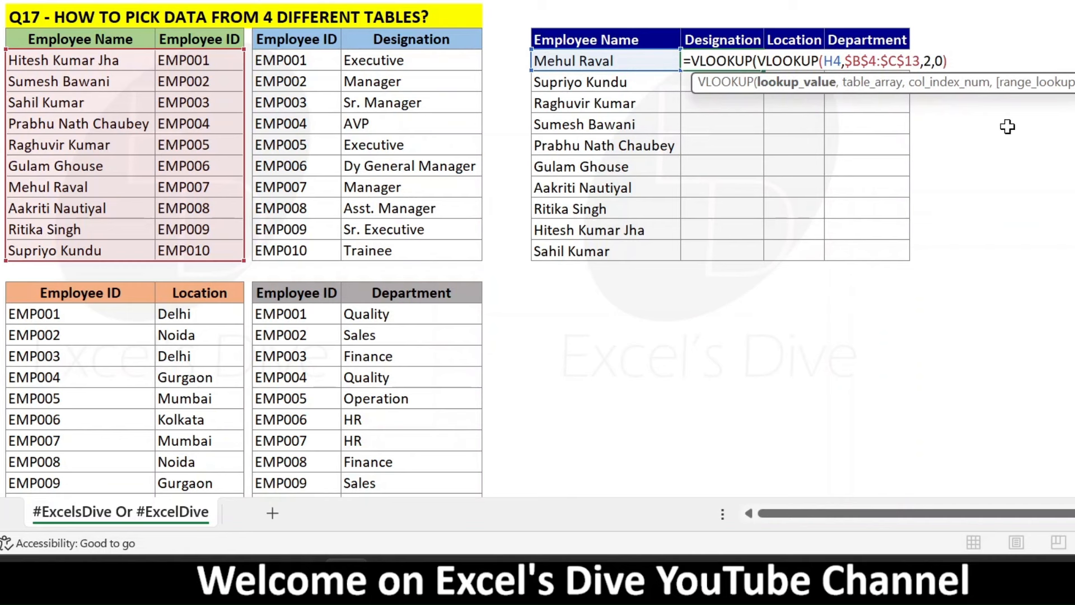
text(,)
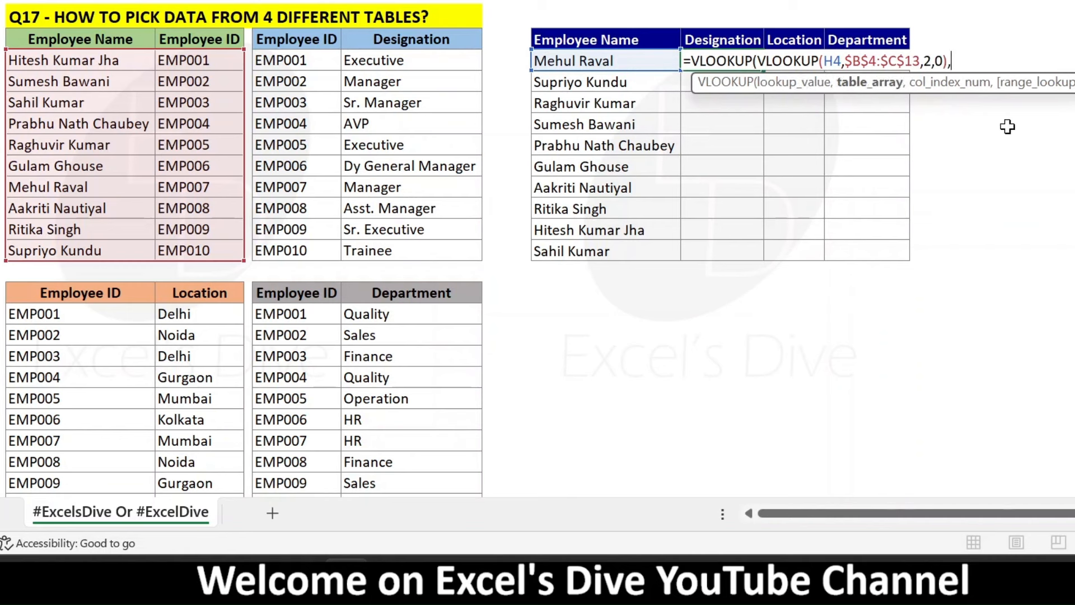
Complete the outer VLOOKUP in I4 with INDIRECT(I$3) as table array, column index 2 and exact match 0
text(ind)
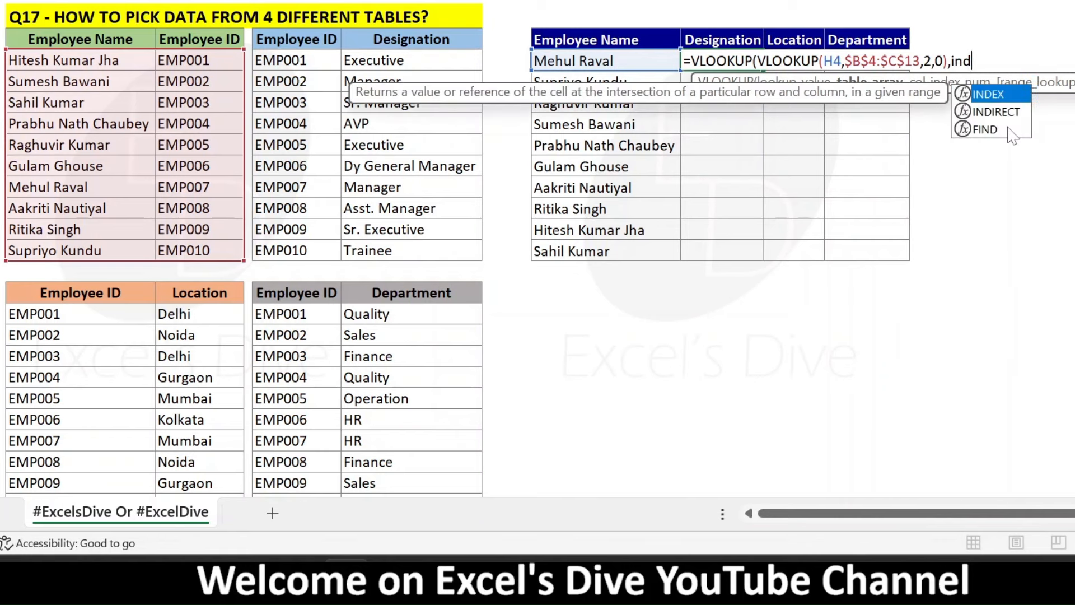
key(Tab)
key(BackSpace)
key(BackSpace)
key(BackSpace)
text(i)
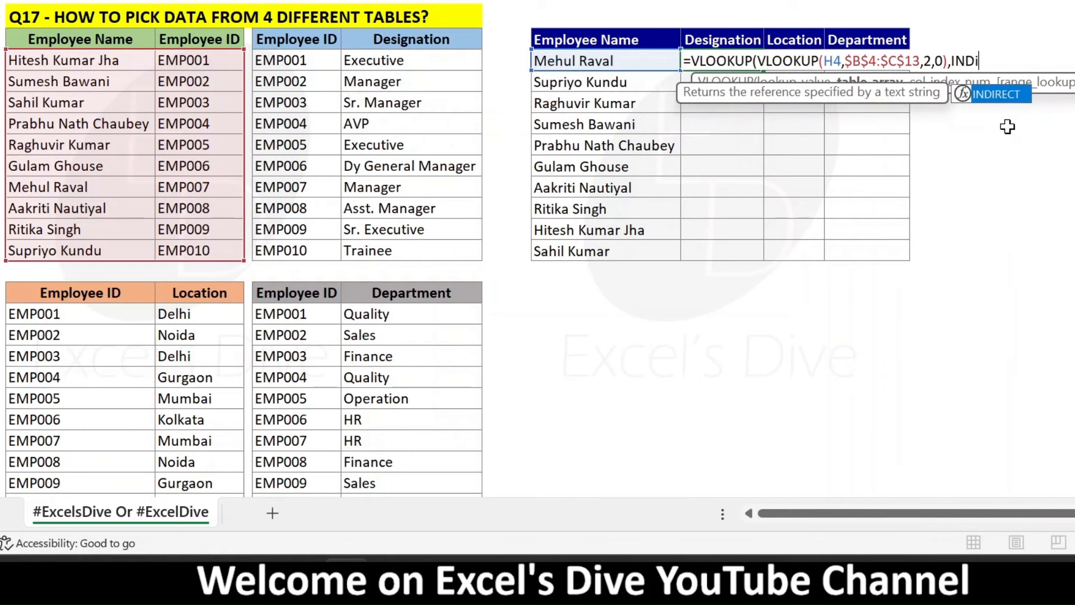
key(Tab)
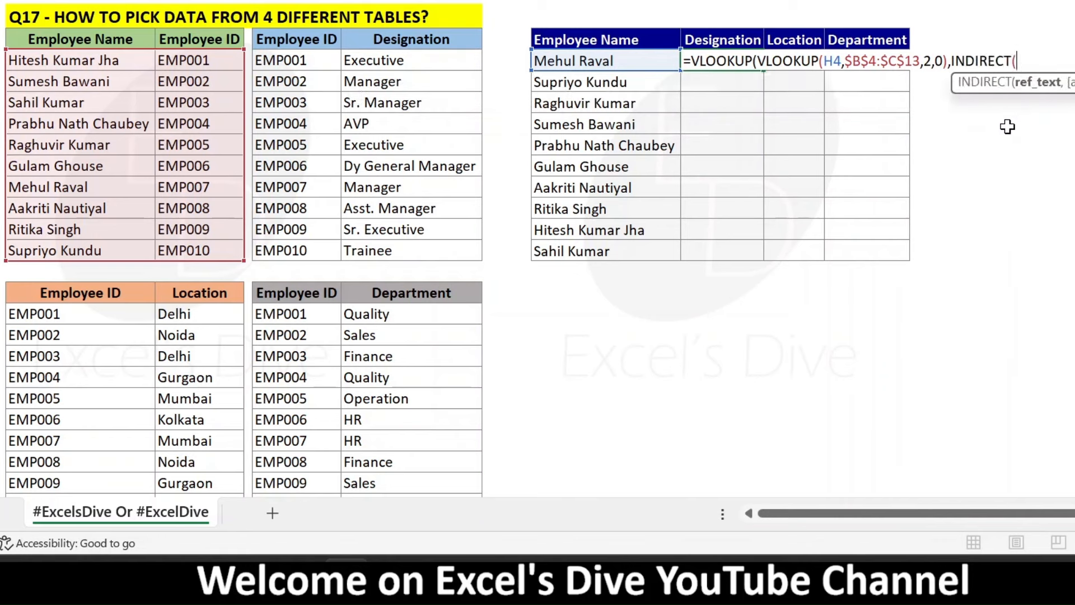
click(714, 39)
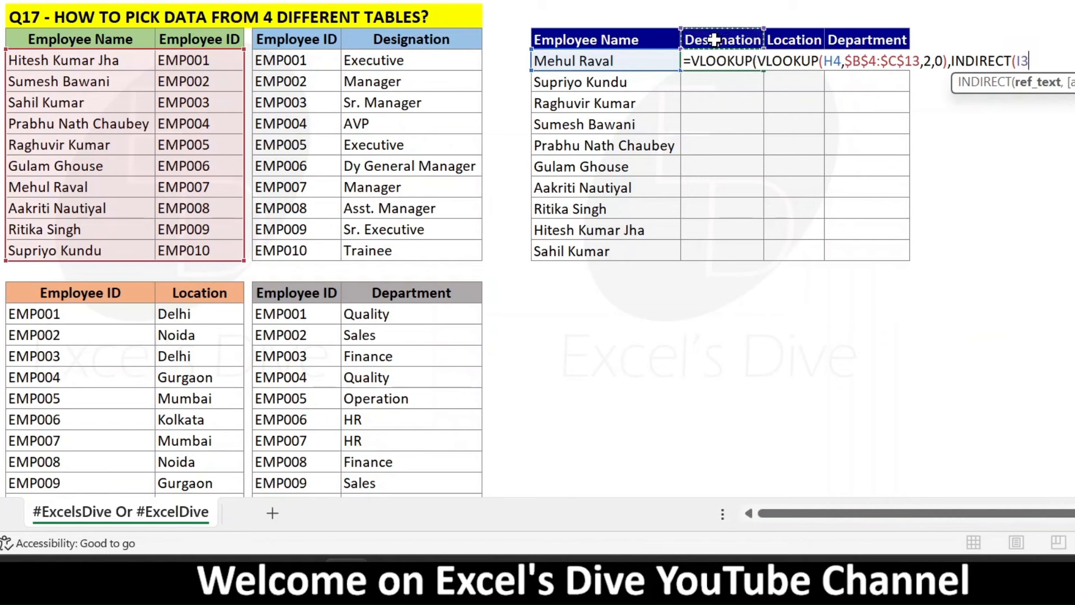
key(F4)
key(F4)
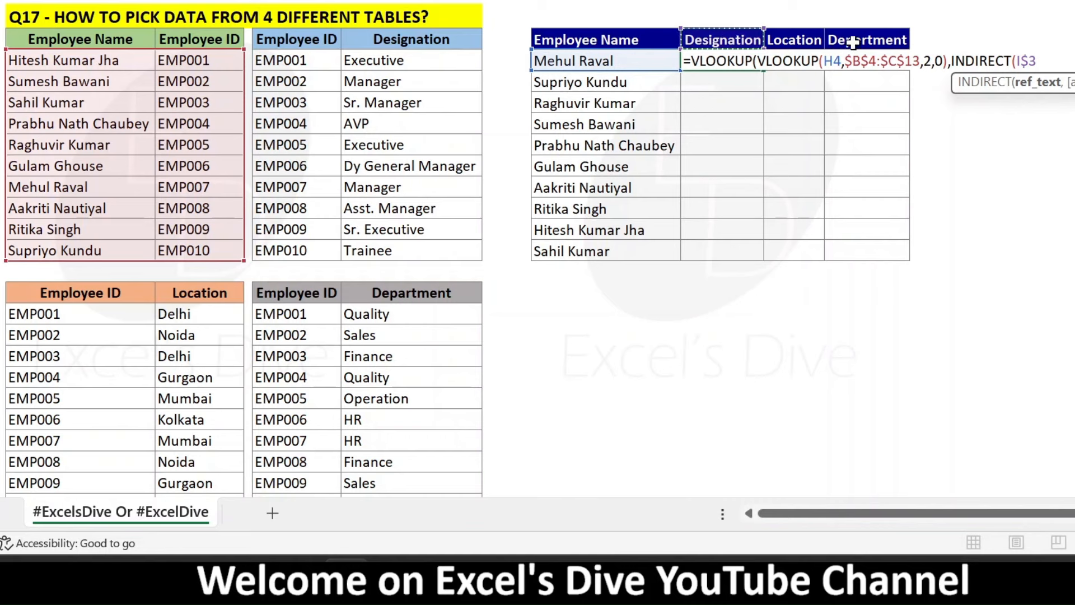
text())
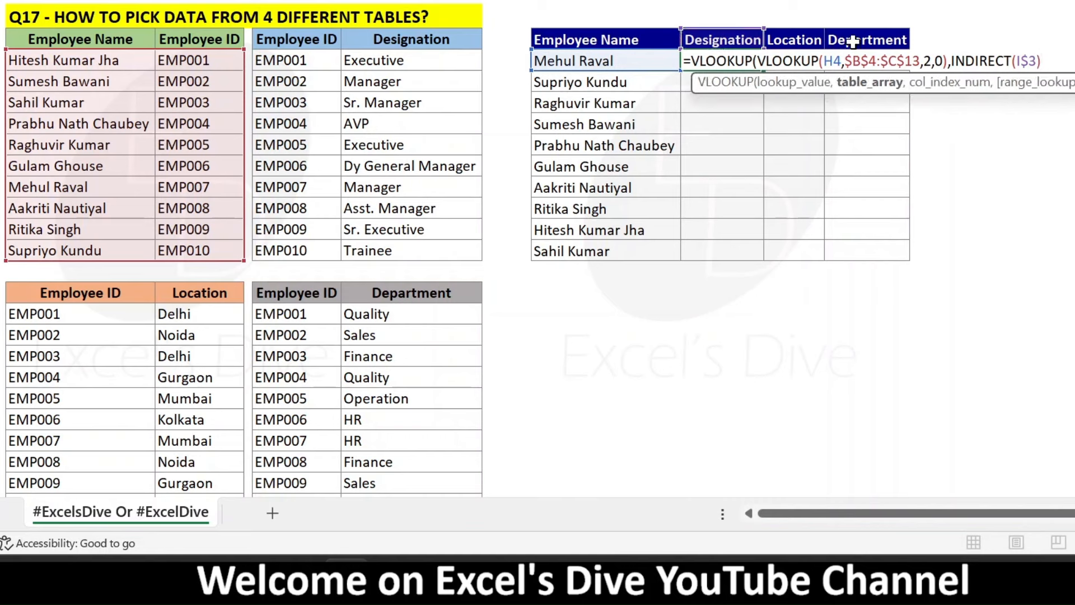
text(,)
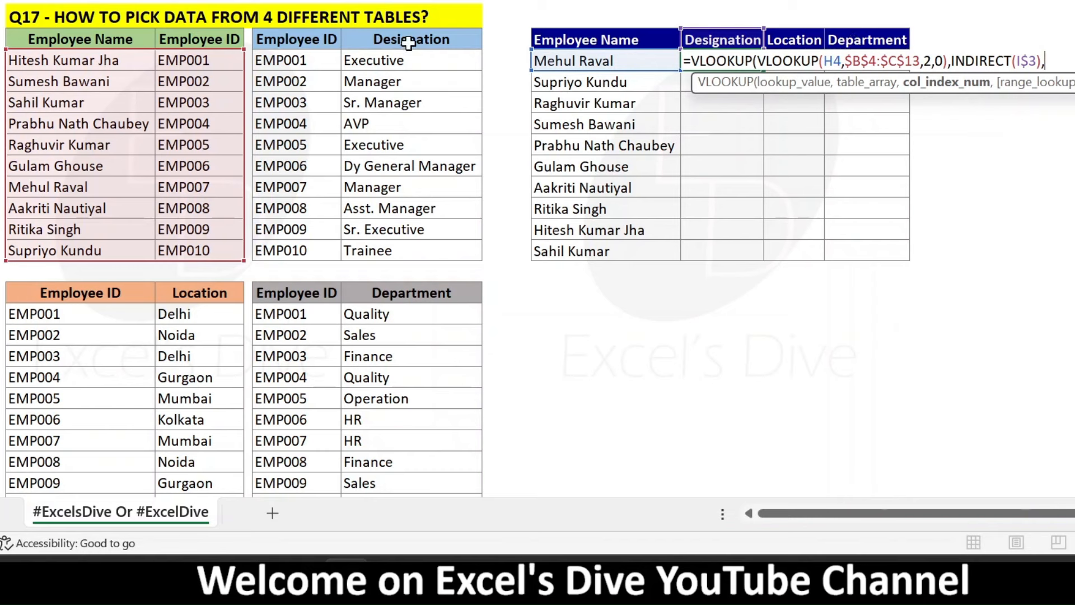
text(2,0))
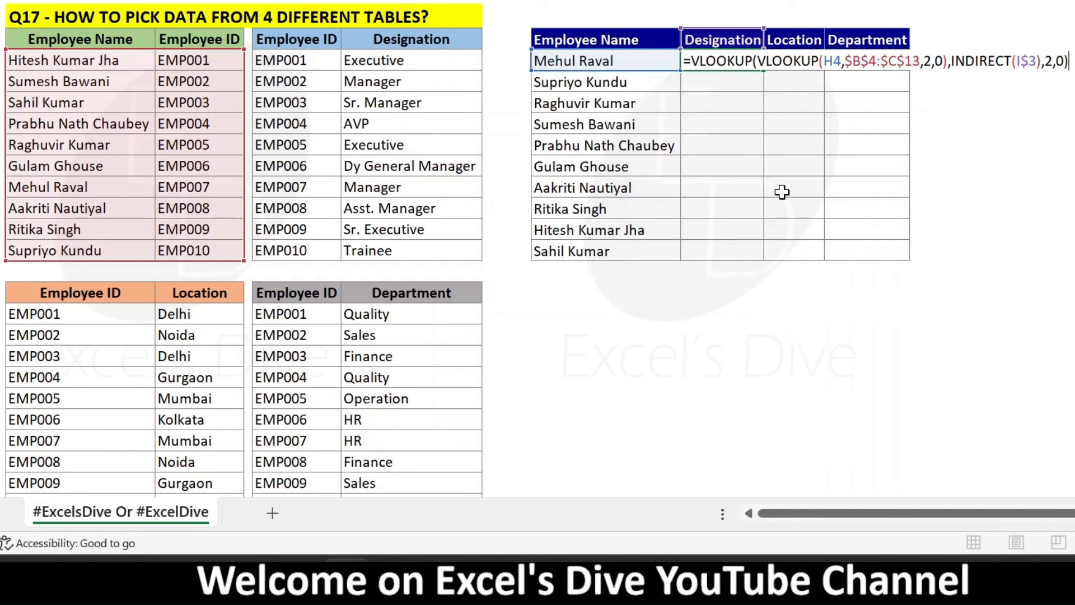
key(Return)
Change the lookup value in I4's inner VLOOKUP to $H4 so its column stays fixed
key(Up)
key(ctrl+c)
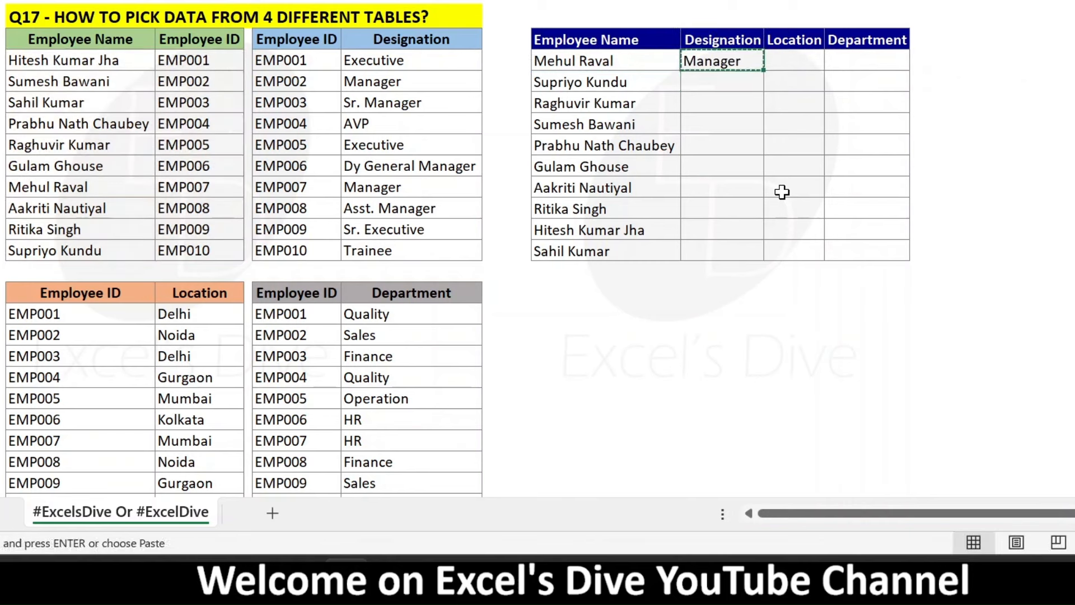
key(F2)
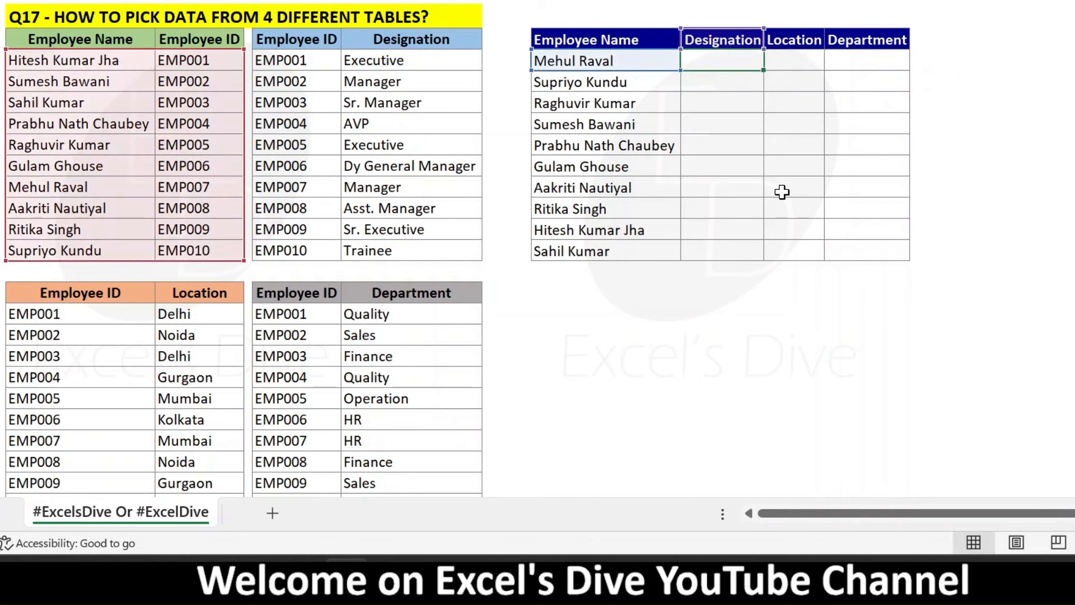
key(Left)
key(Left)
key(Left)
key(Left)
key(Left)
key(Left)
key(Left)
key(Left)
key(Left)
key(Left)
key(Left)
key(Left)
key(Left)
key(Left)
key(Left)
key(Left)
key(Left)
key(Left)
key(Left)
key(Left)
key(Left)
key(Left)
key(Left)
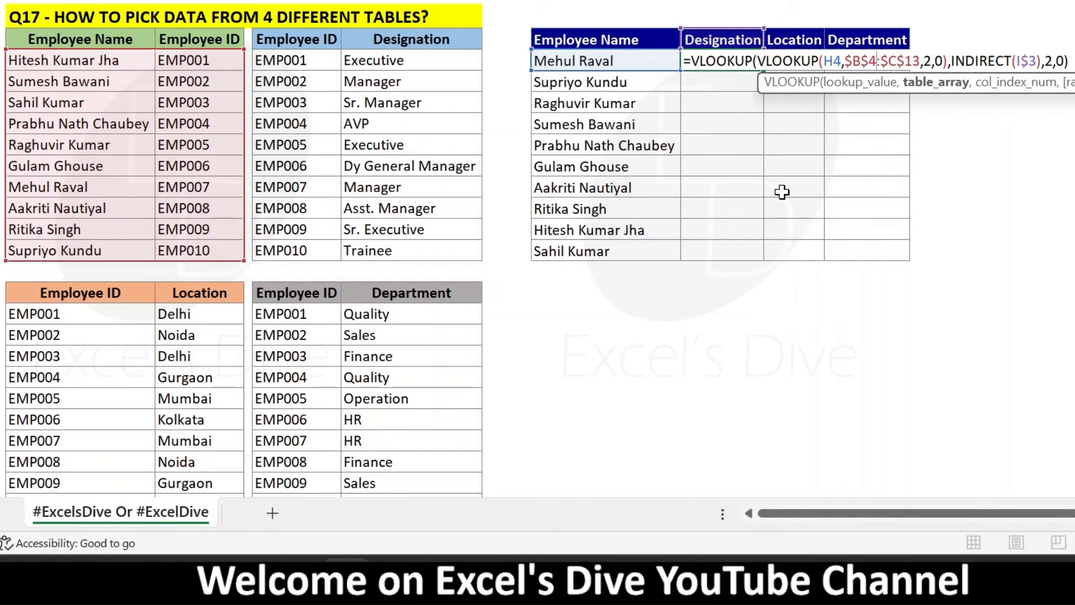
key(Right)
text($)
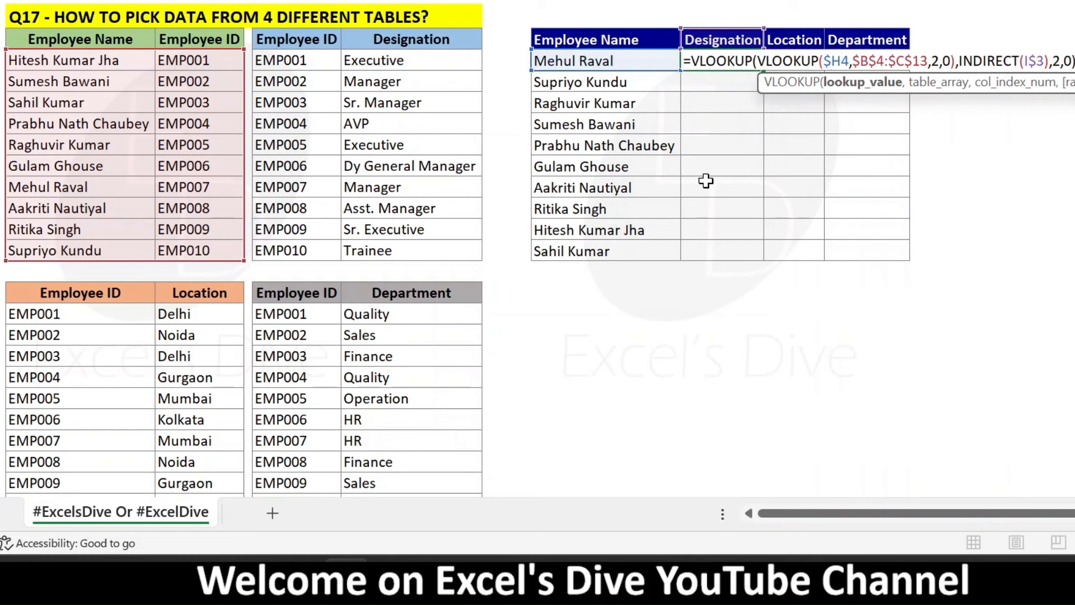
key(Return)
Copy the I4 formula across the Designation, Location and Department columns for all employees, I4:K13
key(Up)
key(ctrl+c)
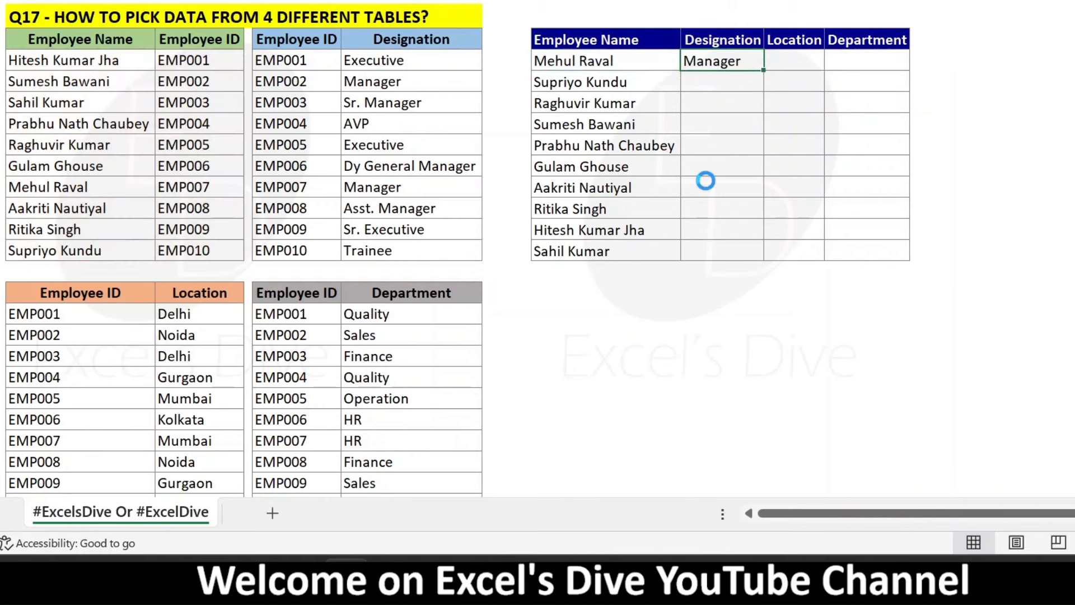
key(Left)
key(ctrl+Down)
key(Right)
key(ctrl+shift+Up)
key(shift+Right)
key(shift+Right)
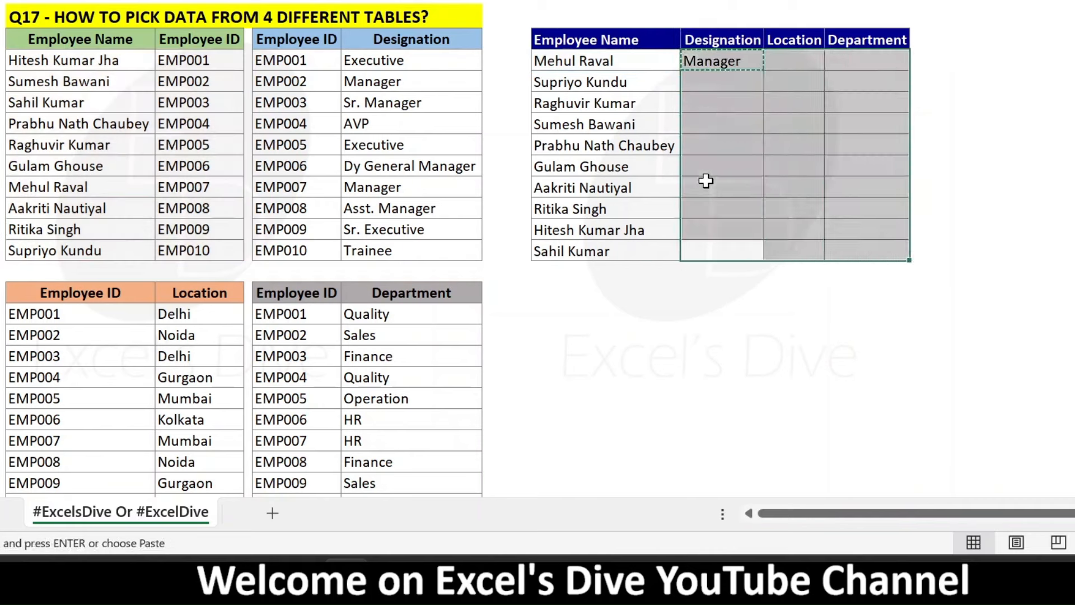
key(ctrl+v)
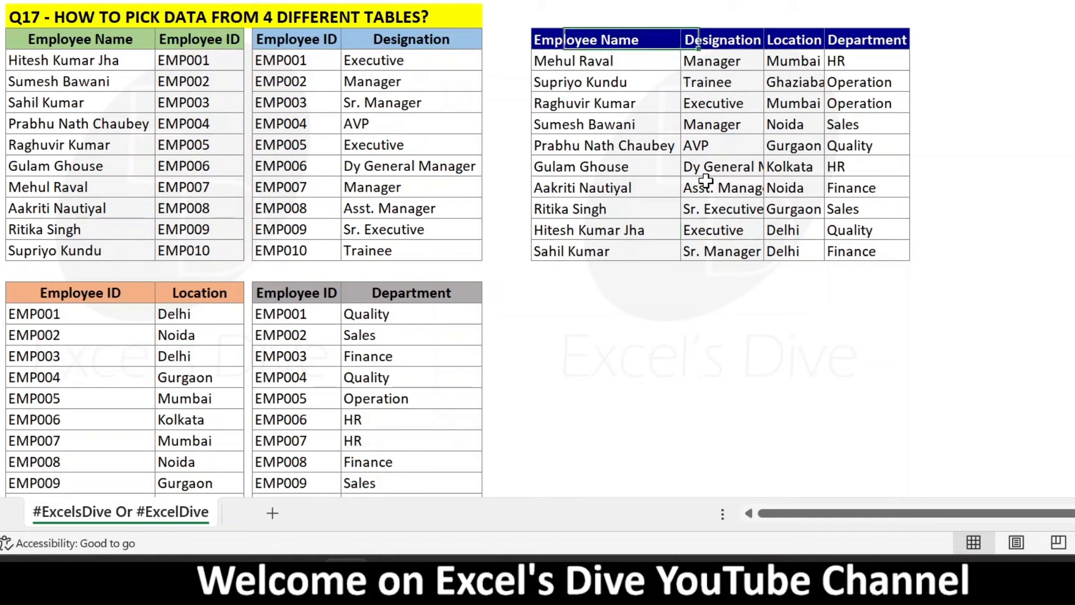
AutoFit the column widths of the employee results table
key(ctrl+a)
key(alt+h)
key(o)
key(i)
key(Down)
key(Down)
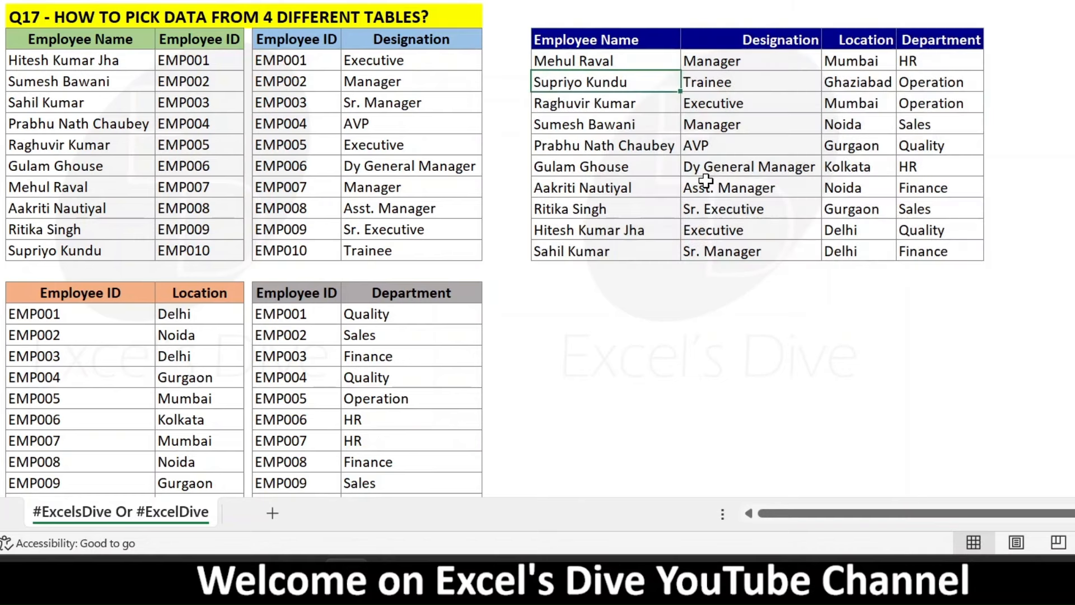
Review the filled designation, location and department values, going down to the sixth employee's row
key(Right)
key(Down)
key(Down)
key(Down)
key(Down)
key(Right)
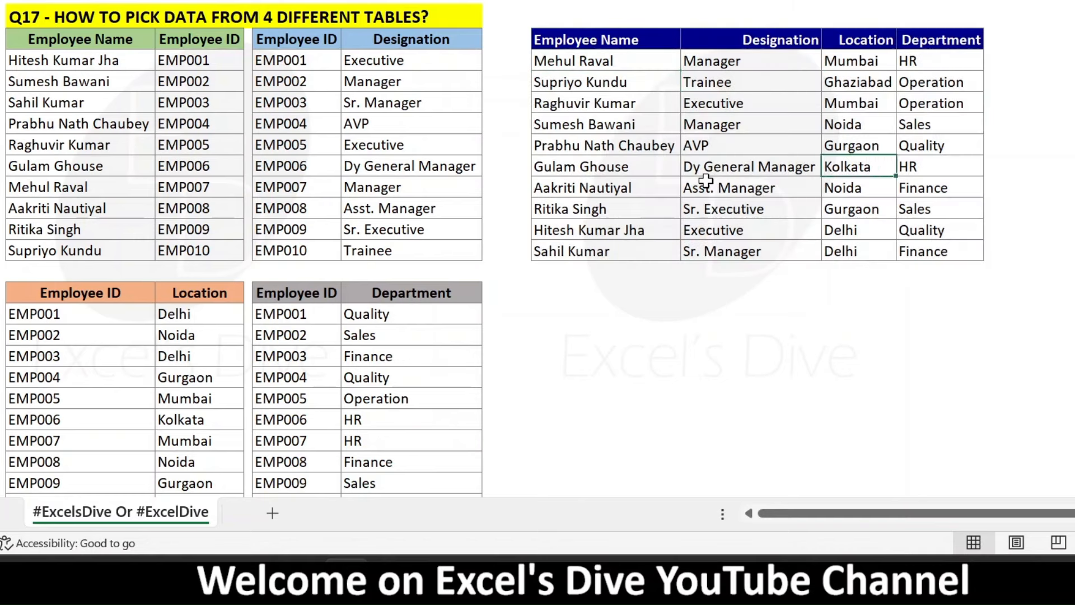
key(Right)
key(Left)
key(Left)
key(Left)
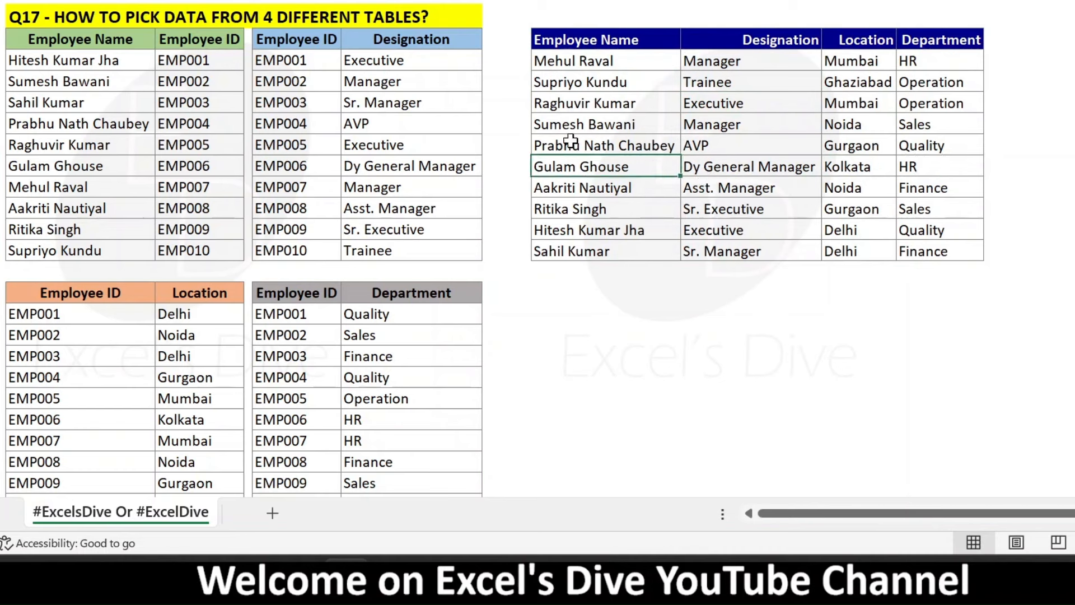
Check the designation and location of the employee in row 8 against the ID, designation and location source tables
click(593, 145)
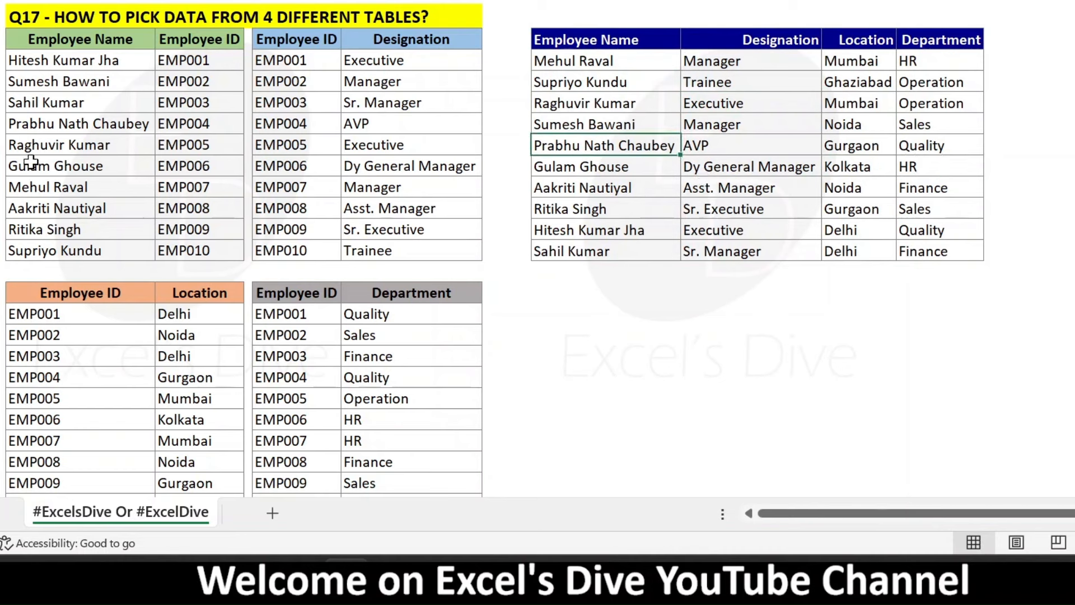
click(46, 127)
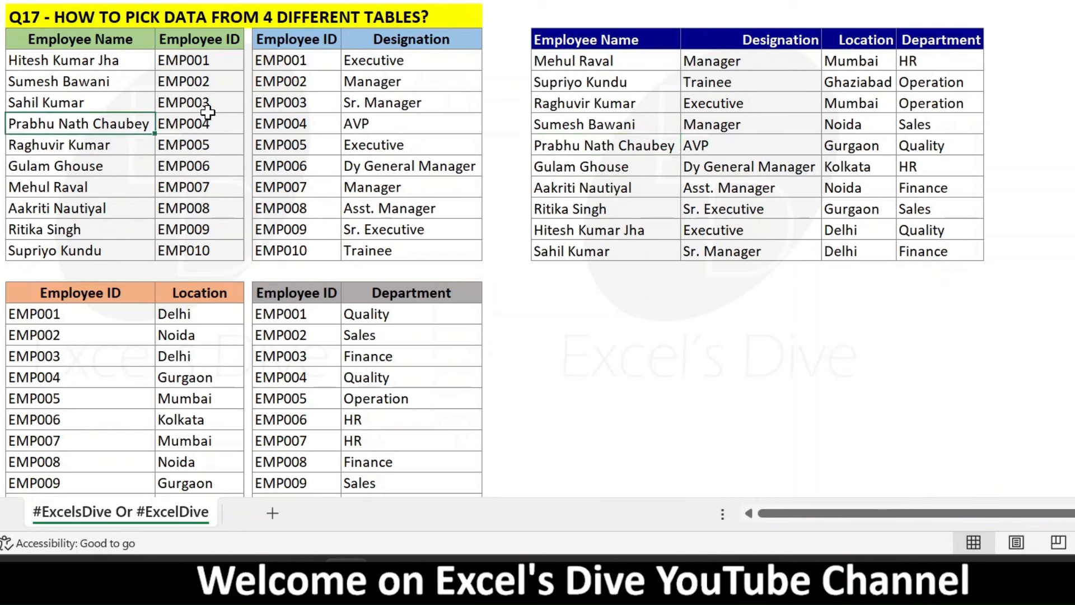
click(192, 126)
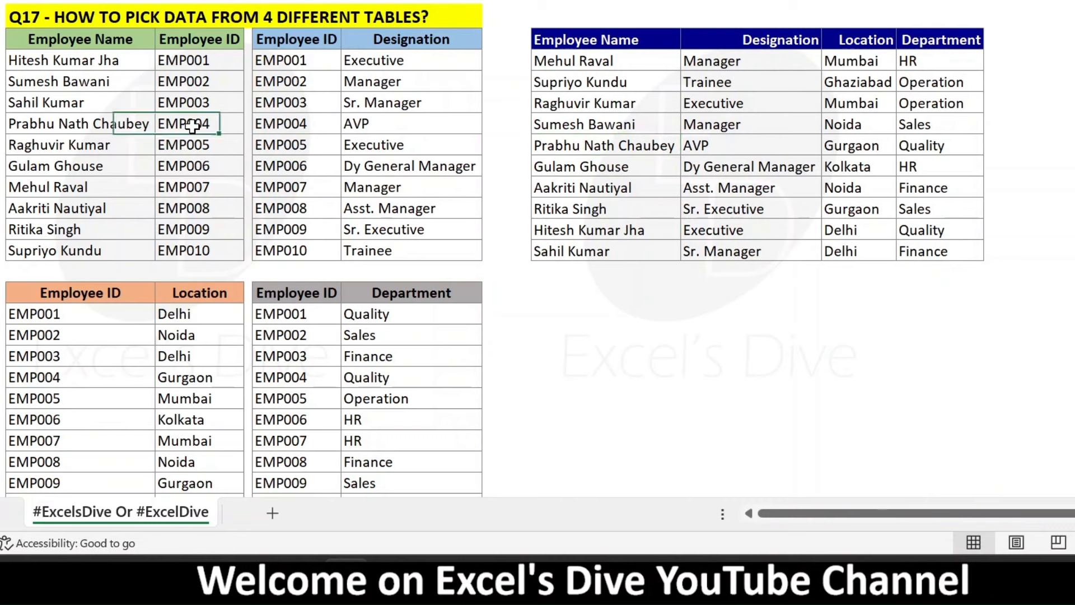
click(312, 127)
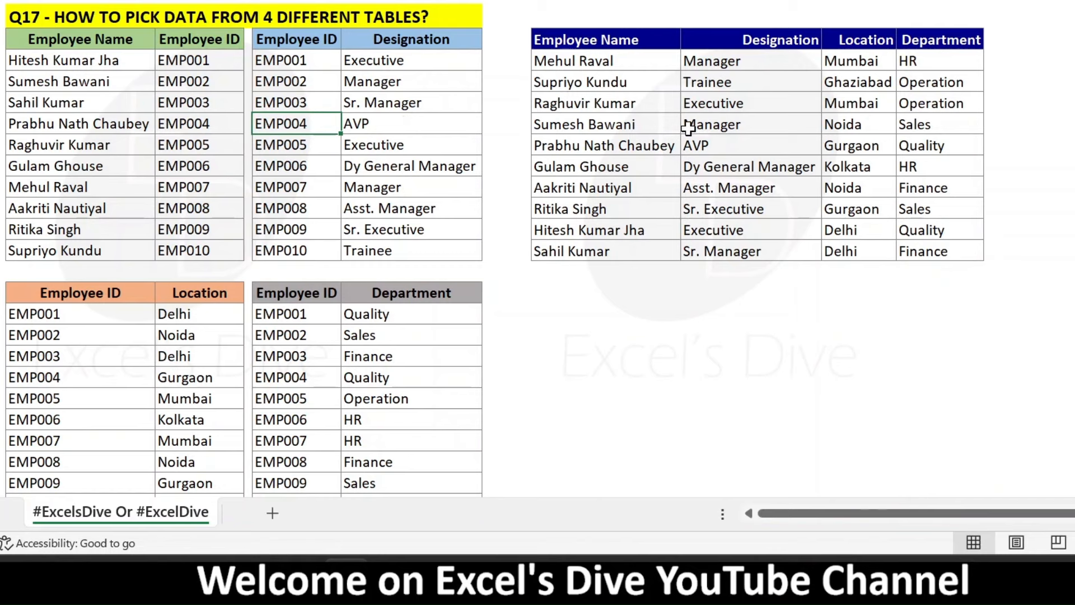
click(701, 147)
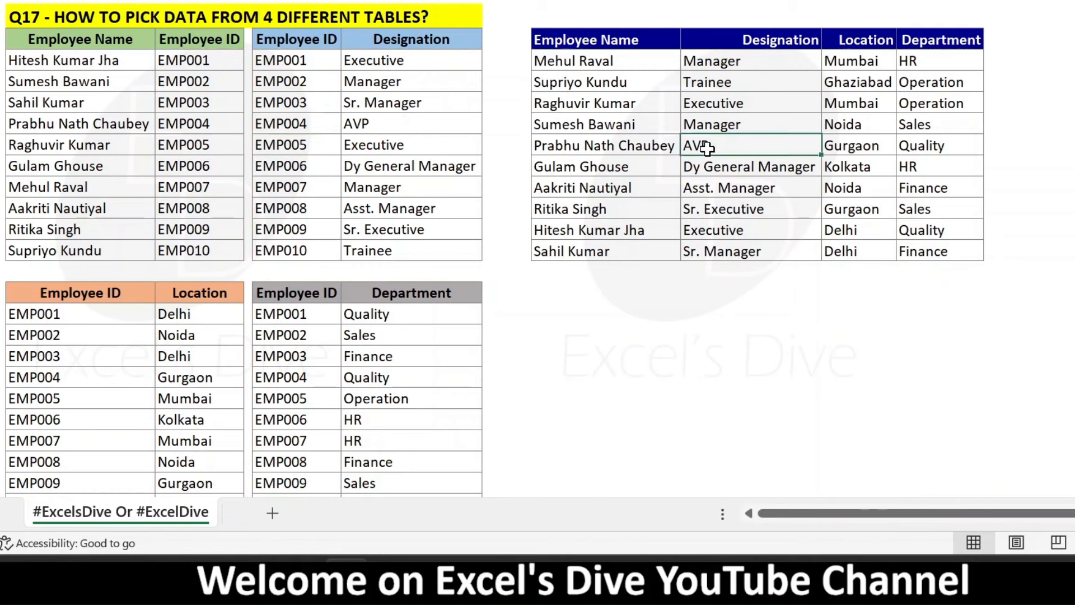
click(188, 378)
click(837, 147)
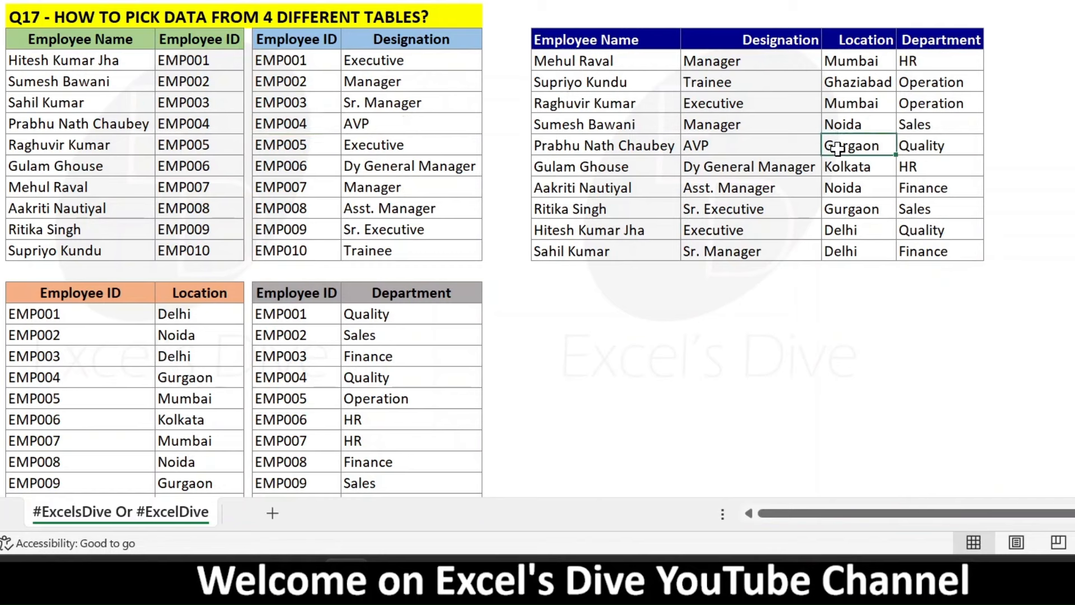